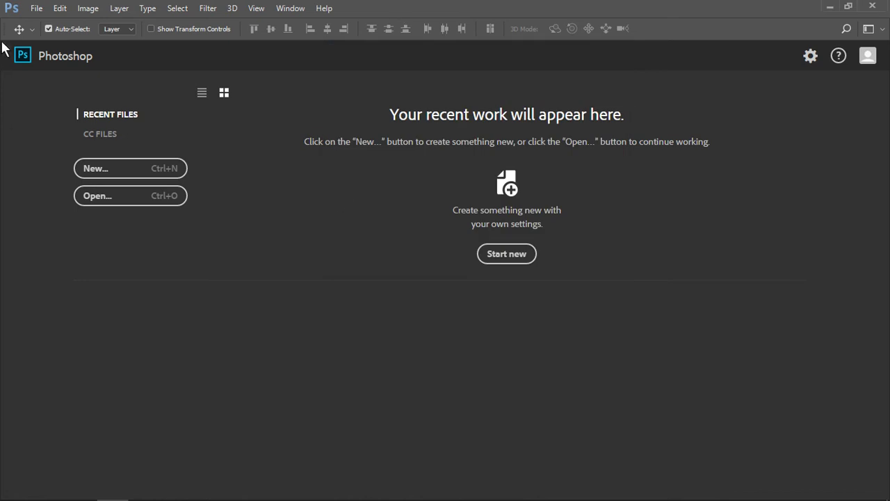
# - Create Untitled-1 as a blank 10 × 10 cm, 300 ppi document with a white background
pyautogui.click(36, 9)
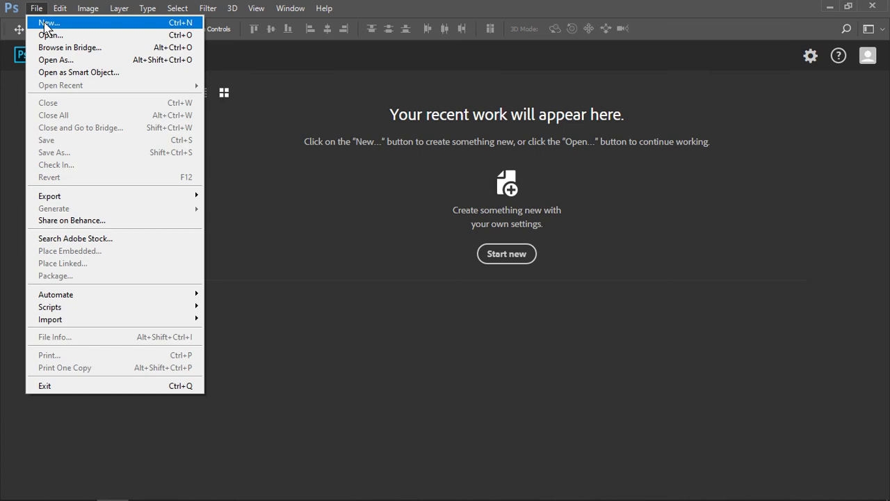
pyautogui.click(43, 23)
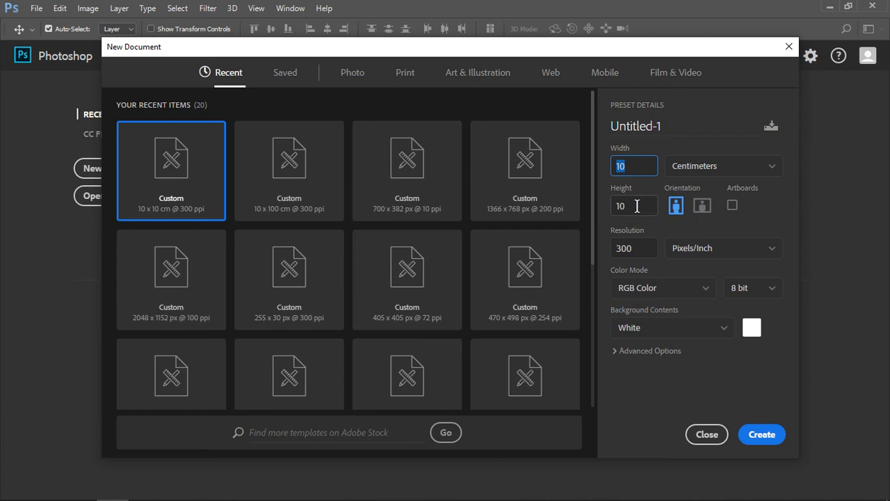
pyautogui.click(645, 256)
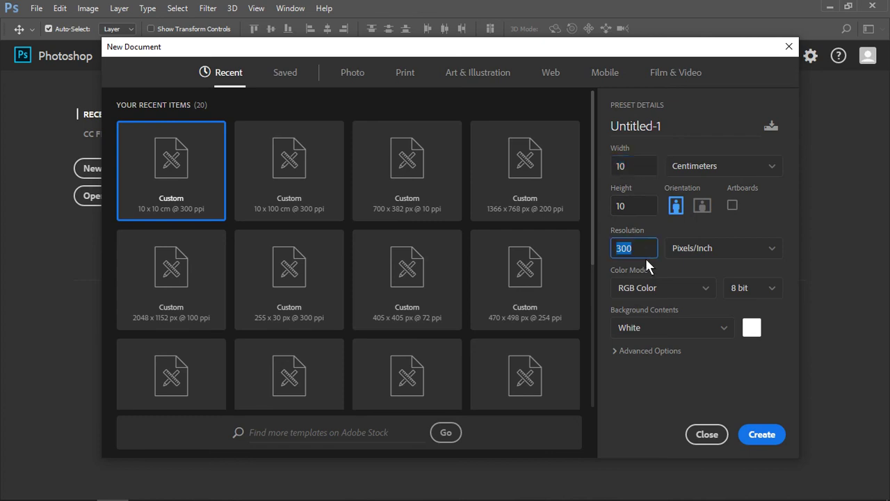
pyautogui.click(766, 435)
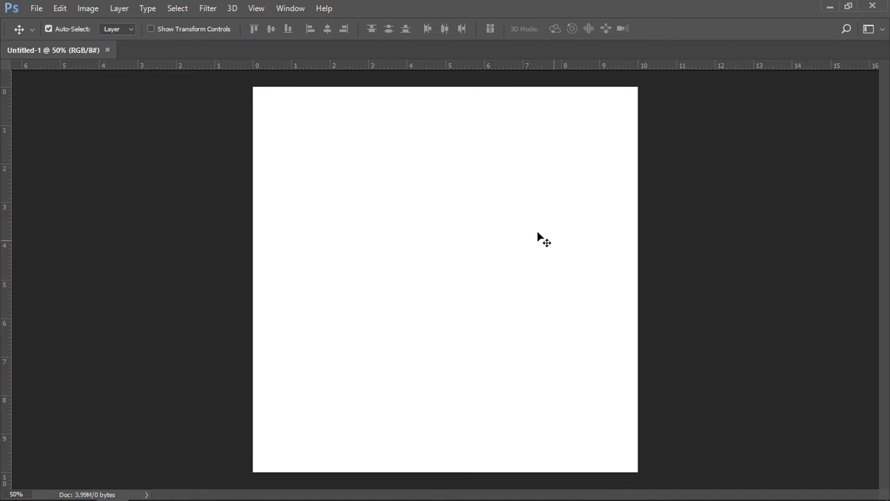
# - Show the Tools panel via Window > Tools and keep the Move Tool selected
pyautogui.click(290, 8)
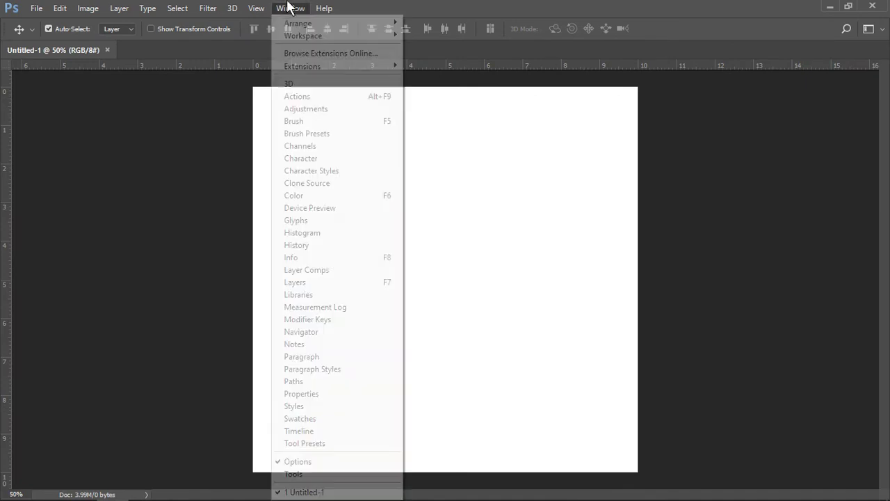
pyautogui.click(299, 474)
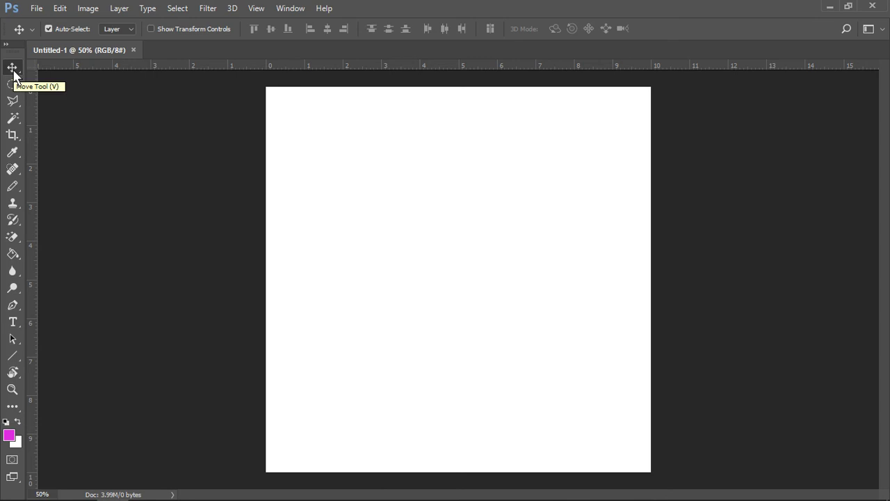
pyautogui.rightClick(13, 69)
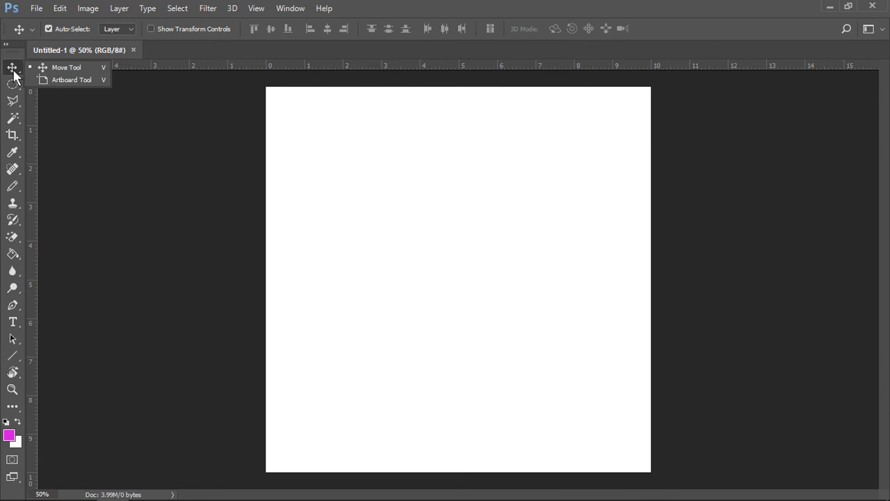
pyautogui.click(60, 70)
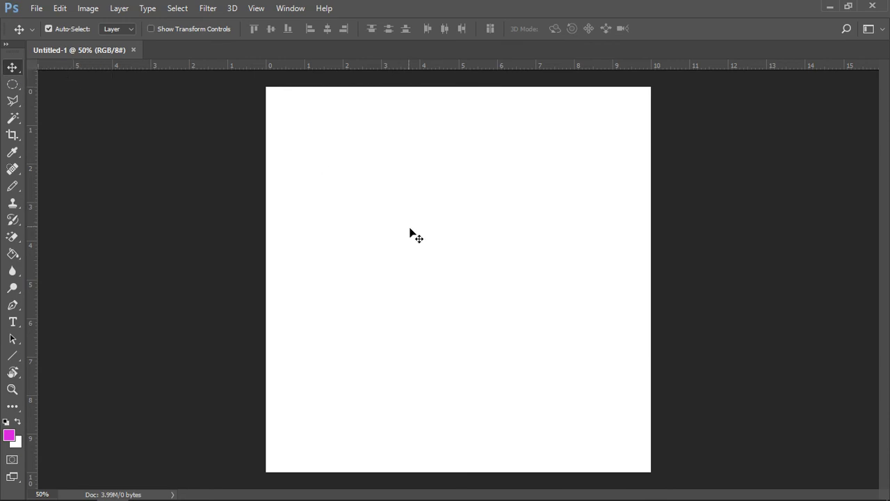
# - Select a circle near the page centre and fill it magenta with the Paint Bucket
pyautogui.press('m')
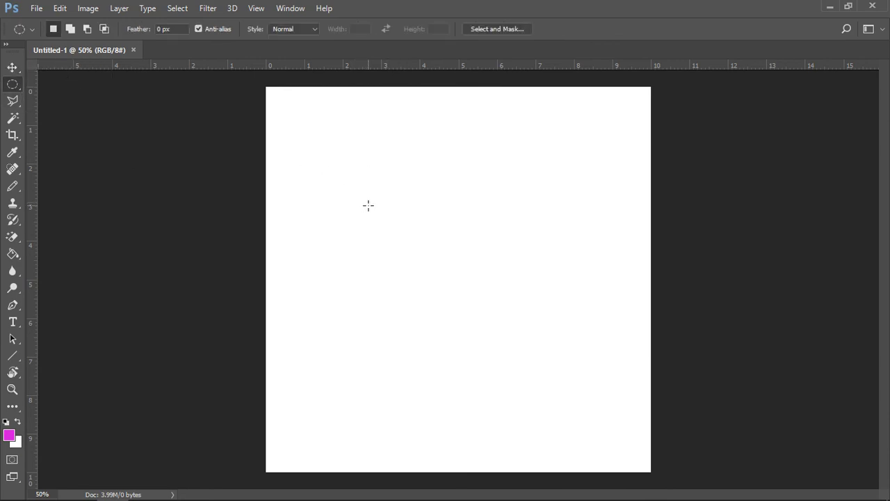
pyautogui.moveTo(369, 205); pyautogui.dragTo(549, 349)
pyautogui.click(14, 263)
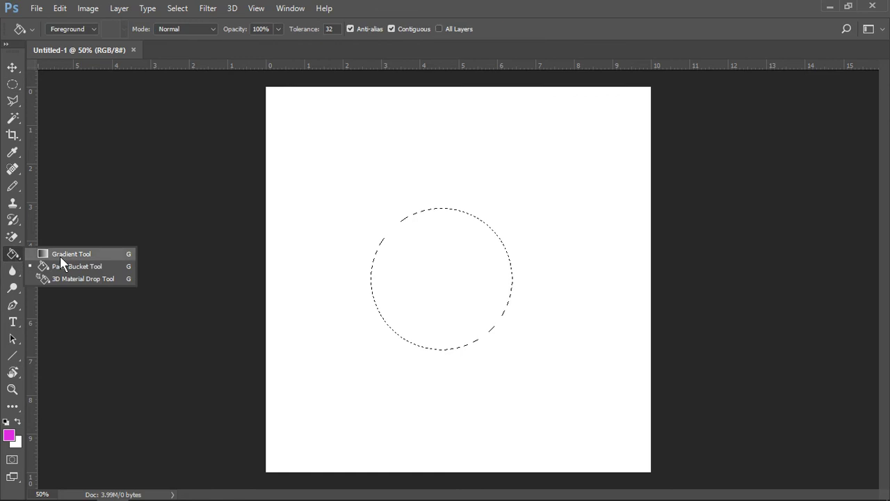
pyautogui.click(77, 266)
pyautogui.click(452, 270)
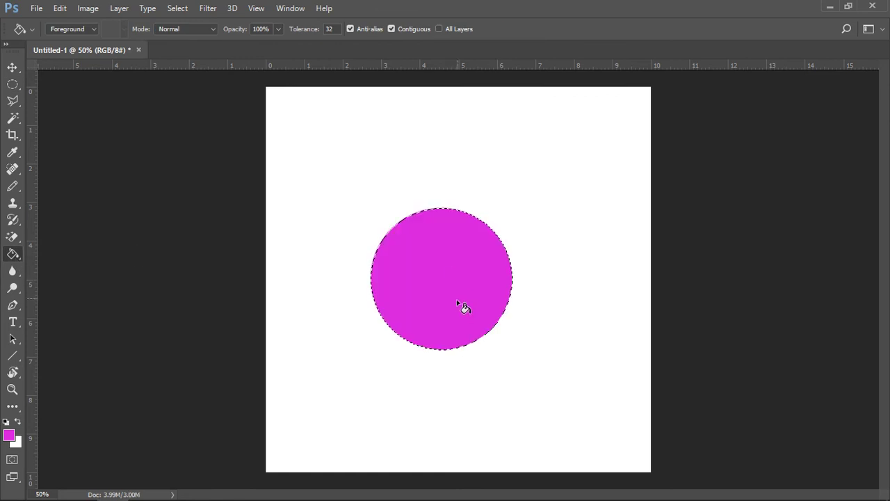
pyautogui.click(14, 72)
pyautogui.click(56, 71)
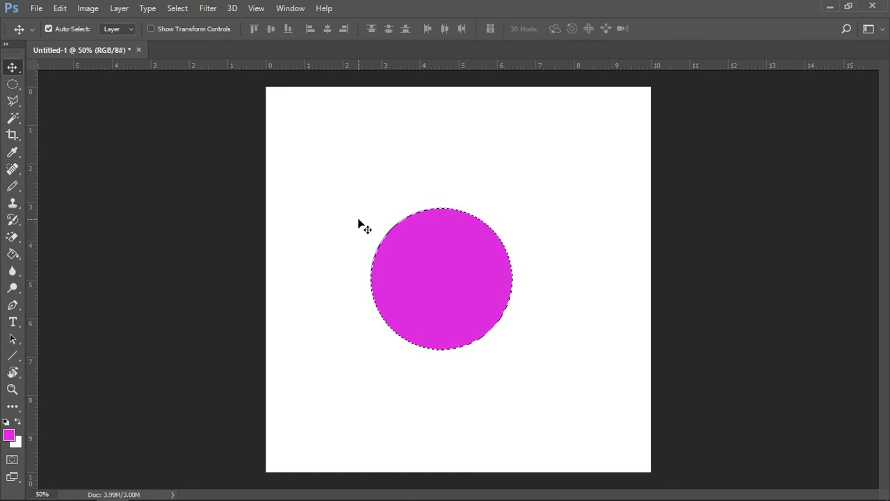
# - Drag and Shift-arrow-nudge the magenta circle until it sits up and left of centre
pyautogui.moveTo(422, 296)
pyautogui.mouseDown()
pyautogui.moveTo(335, 226)
pyautogui.moveTo(563, 179)
pyautogui.moveTo(580, 322)
pyautogui.mouseUp()
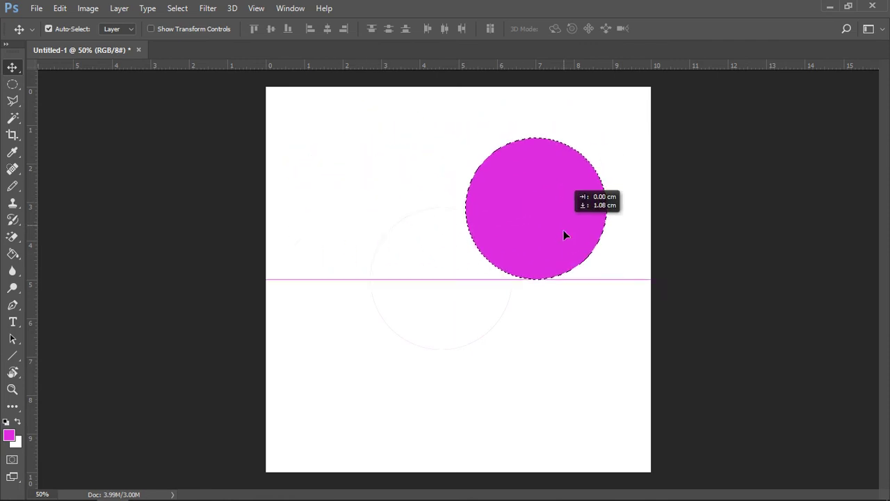
pyautogui.moveTo(556, 350)
pyautogui.mouseDown()
pyautogui.moveTo(435, 351)
pyautogui.moveTo(455, 221)
pyautogui.moveTo(356, 230)
pyautogui.moveTo(418, 271)
pyautogui.mouseUp()
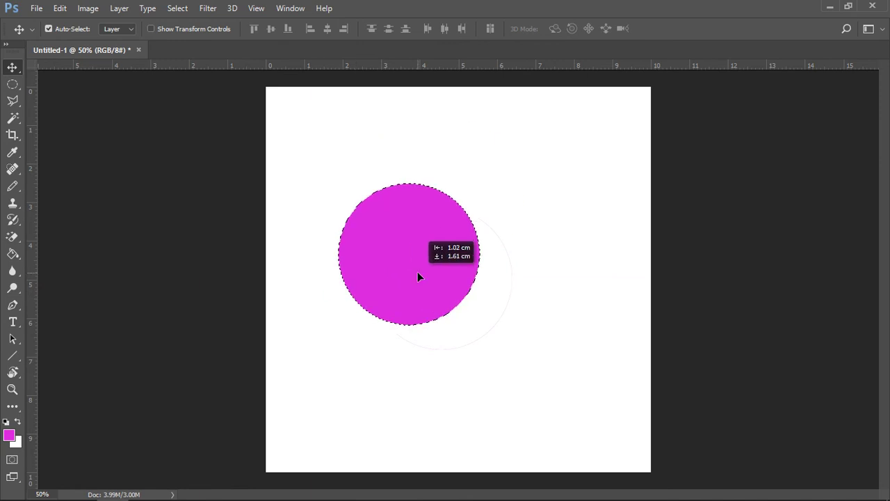
pyautogui.hotkey('shift', 'Up')
pyautogui.hotkey('shift', 'Up')
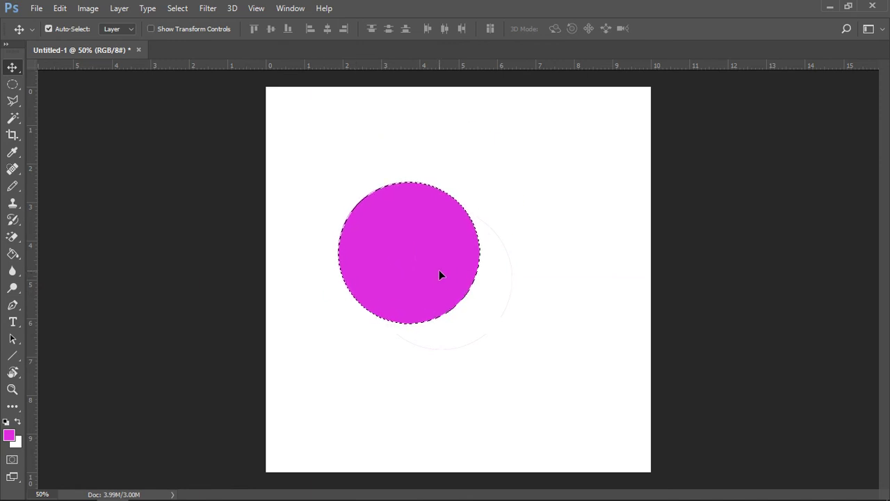
pyautogui.hotkey('shift', 'Up')
pyautogui.hotkey('shift', 'Up')
pyautogui.hotkey('shift', 'Up')
pyautogui.hotkey('shift', 'Up')
pyautogui.hotkey('shift', 'Up')
pyautogui.hotkey('shift', 'Up')
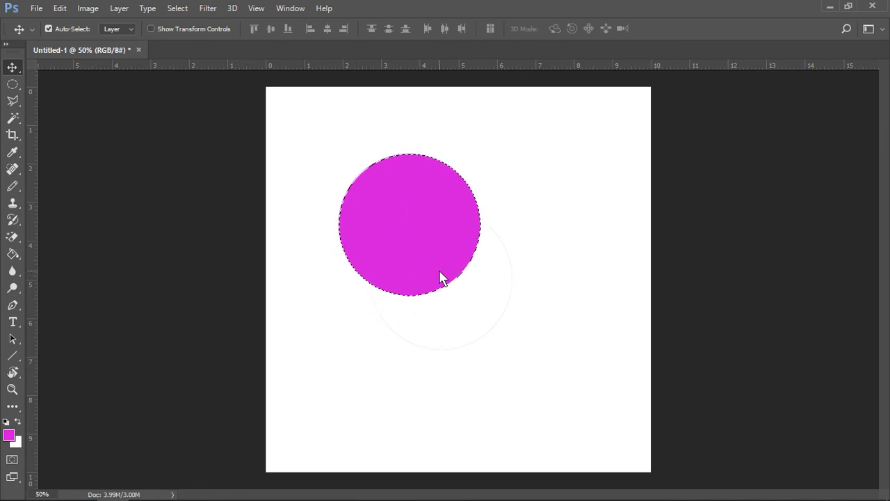
pyautogui.hotkey('shift', 'Right')
pyautogui.hotkey('shift', 'Right')
pyautogui.hotkey('shift', 'Right')
pyautogui.hotkey('shift', 'Right')
pyautogui.hotkey('shift', 'Right')
pyautogui.hotkey('shift', 'Right')
pyautogui.hotkey('shift', 'Right')
pyautogui.hotkey('shift', 'Left')
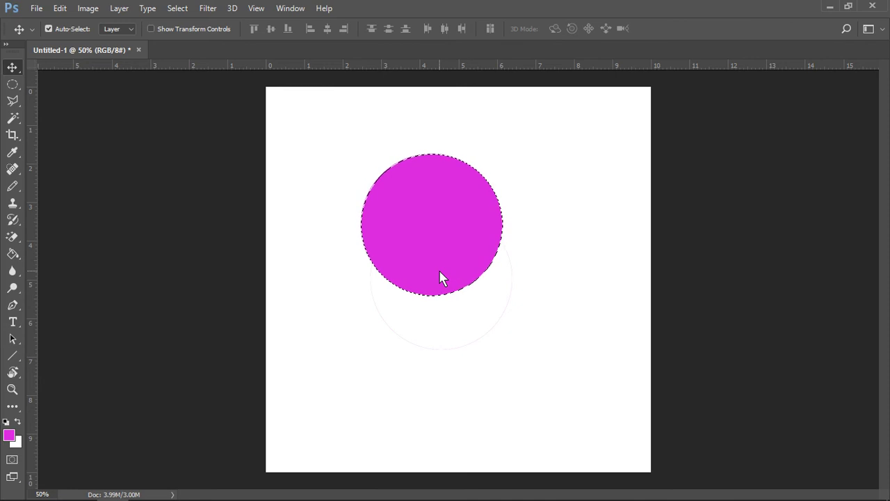
pyautogui.hotkey('shift', 'Left')
pyautogui.hotkey('shift', 'Left')
pyautogui.hotkey('shift', 'Left')
pyautogui.hotkey('shift', 'Left')
pyautogui.hotkey('shift', 'Down')
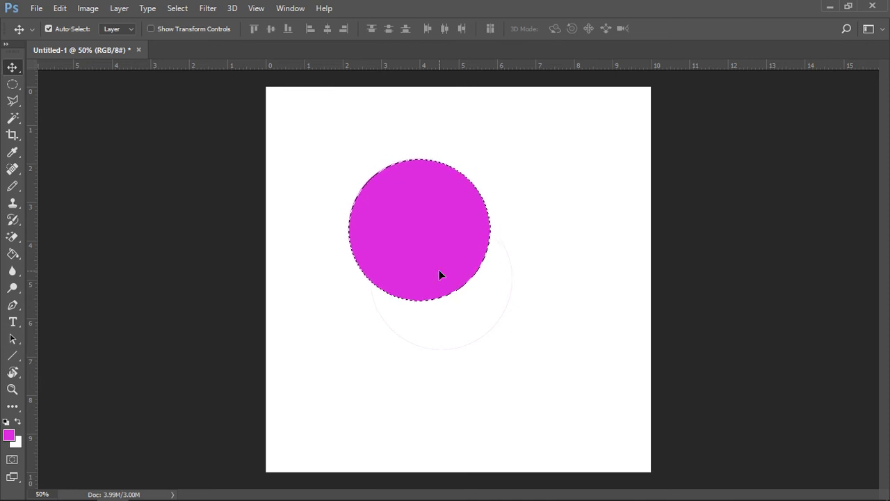
pyautogui.hotkey('shift', 'Down')
pyautogui.hotkey('shift', 'Down')
pyautogui.hotkey('shift', 'Down')
pyautogui.hotkey('shift', 'Down')
pyautogui.hotkey('shift', 'Down')
pyautogui.hotkey('shift', 'Down')
pyautogui.hotkey('shift', 'Down')
pyautogui.hotkey('shift', 'Down')
pyautogui.hotkey('shift', 'Down')
pyautogui.hotkey('shift', 'Down')
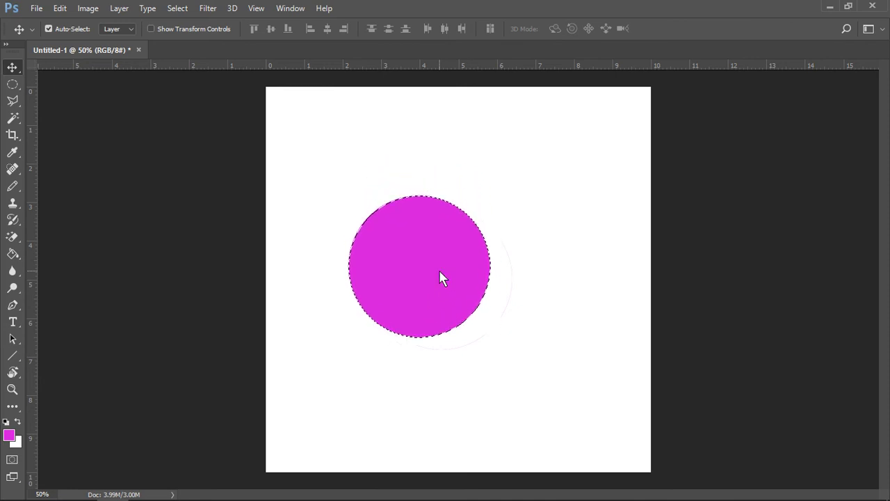
pyautogui.hotkey('shift', 'Down')
pyautogui.hotkey('shift', 'Down')
pyautogui.hotkey('shift', 'Down')
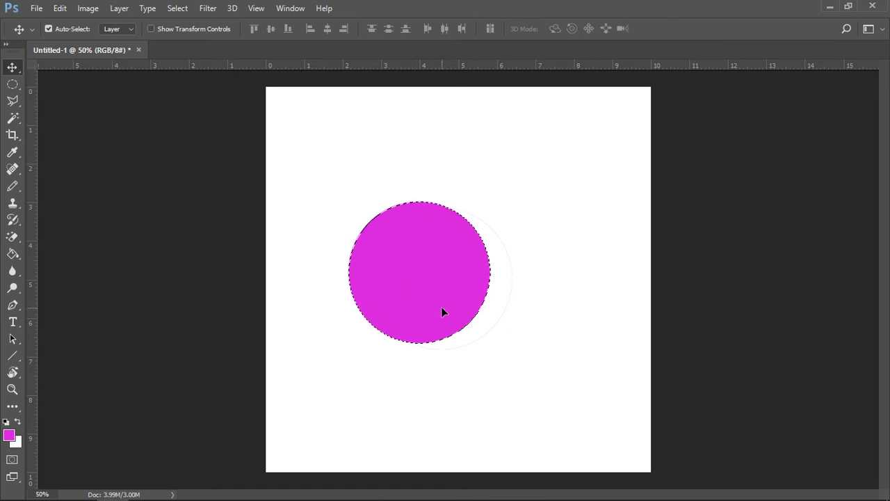
pyautogui.moveTo(418, 265); pyautogui.dragTo(430, 218)
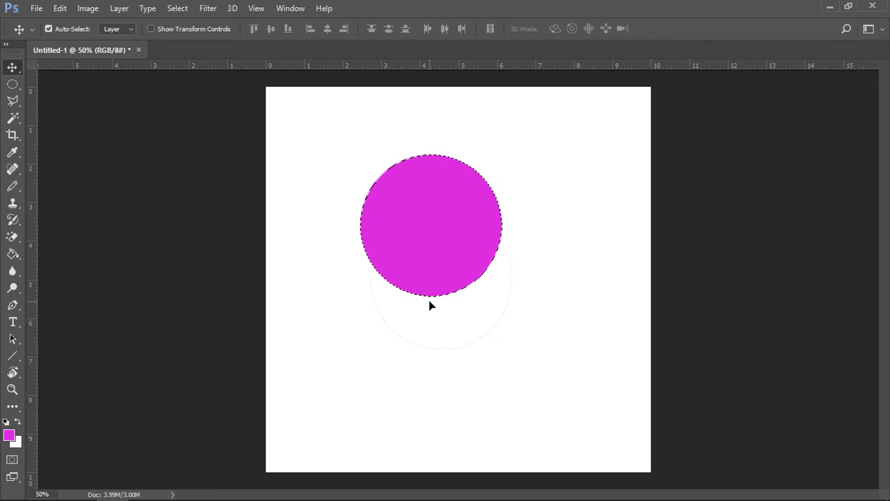
pyautogui.moveTo(407, 221); pyautogui.dragTo(386, 231)
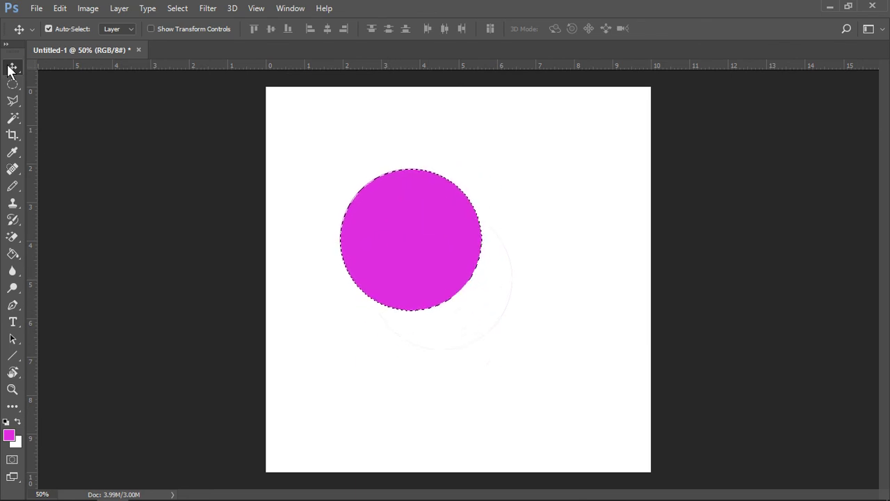
# - Draw Artboard 1, about 603 × 583 px, around the magenta circle with the Artboard Tool
pyautogui.rightClick(13, 70)
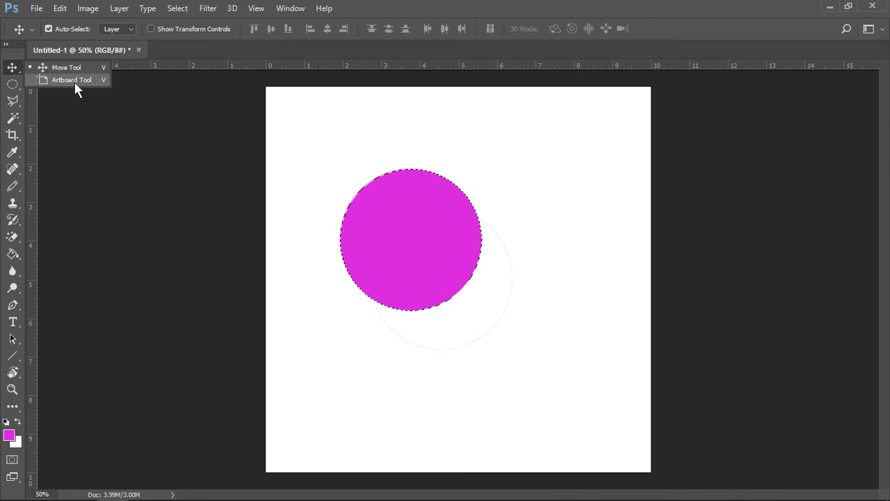
pyautogui.click(75, 80)
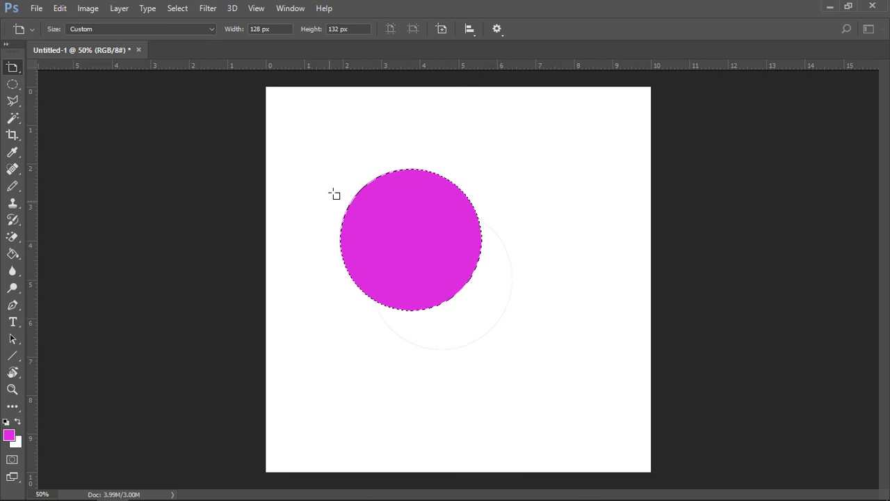
pyautogui.moveTo(314, 151); pyautogui.dragTo(511, 340)
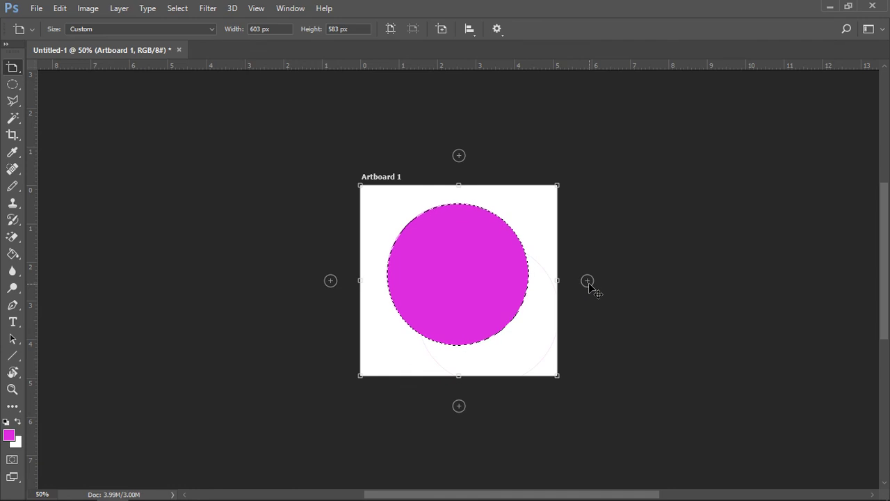
# - Add six artboards to the right of Artboard 1, making a row of seven
pyautogui.click(588, 282)
pyautogui.click(588, 282)
pyautogui.click(588, 282)
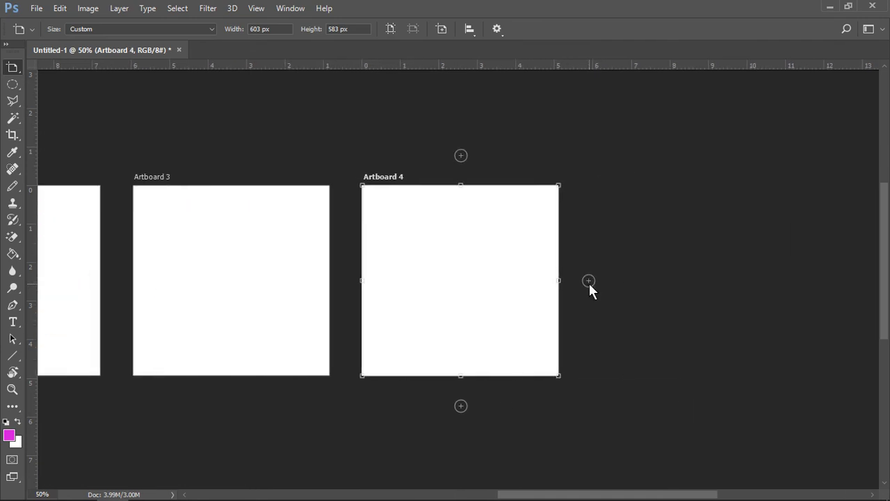
pyautogui.click(588, 282)
pyautogui.click(588, 282)
pyautogui.click(588, 281)
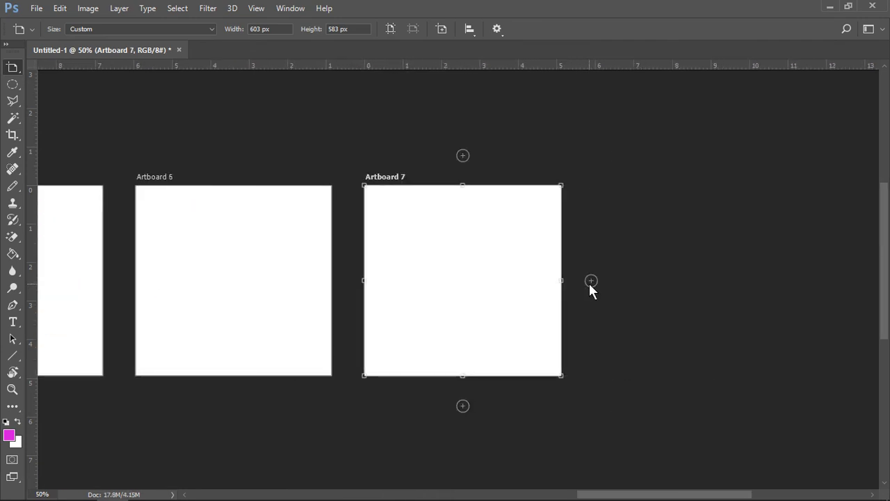
pyautogui.hotkey('ctrl', '0')
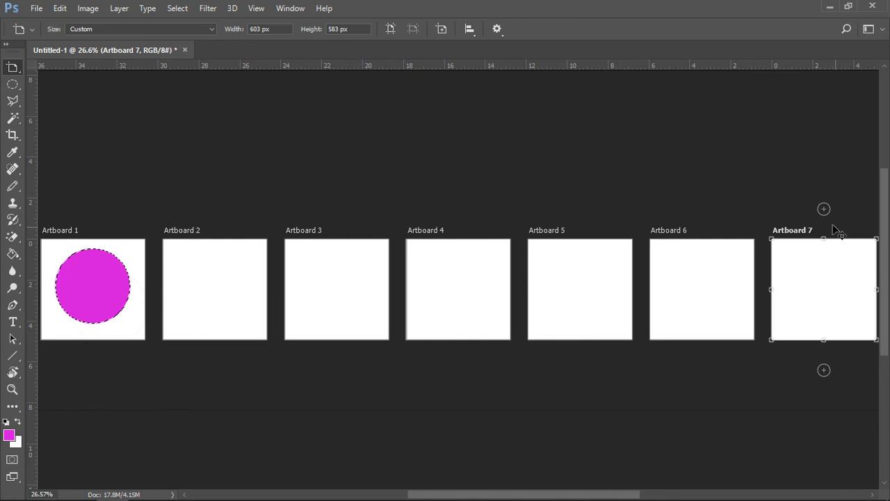
# - Stack Artboards 8, 9 and 10 above Artboard 7
pyautogui.click(823, 208)
pyautogui.click(822, 210)
pyautogui.click(823, 211)
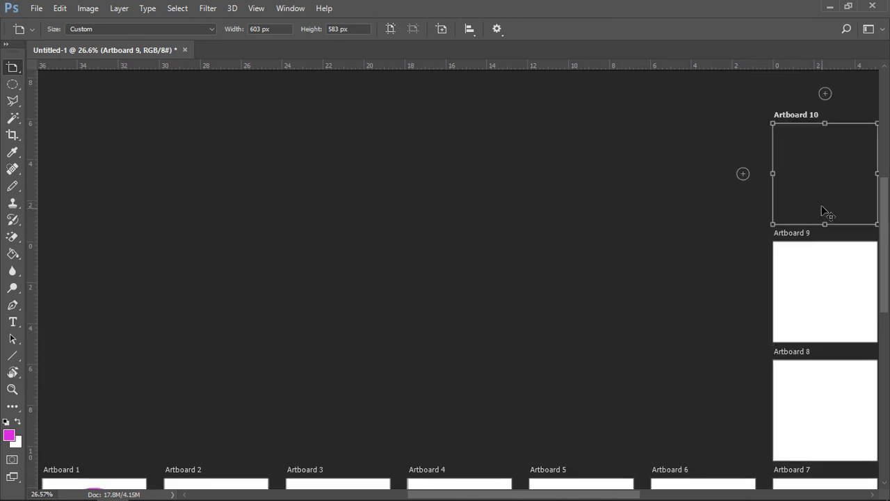
pyautogui.hotkey('ctrl', '0')
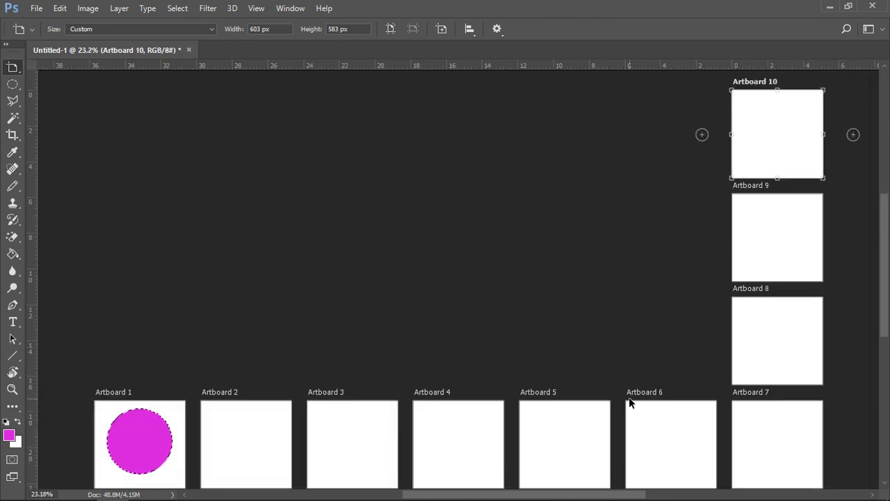
# - Add Artboards 11–13 in a column above Artboard 6
pyautogui.click(668, 395)
pyautogui.click(672, 370)
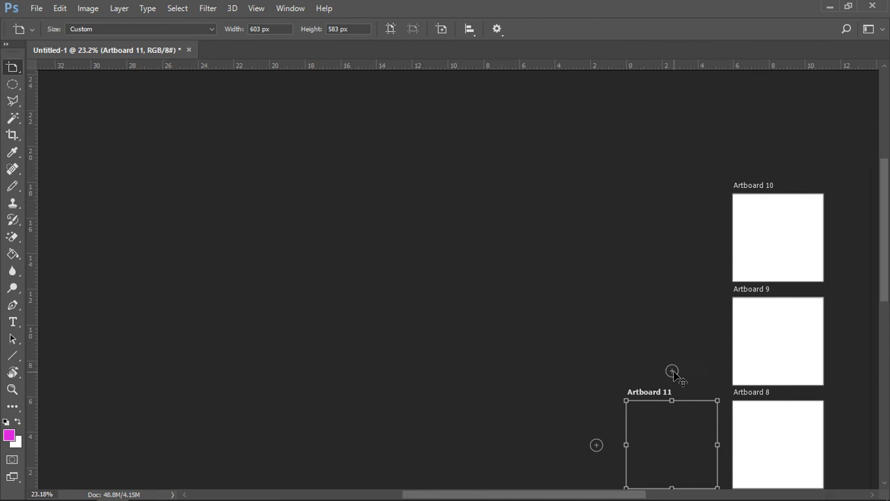
pyautogui.click(672, 371)
pyautogui.click(673, 371)
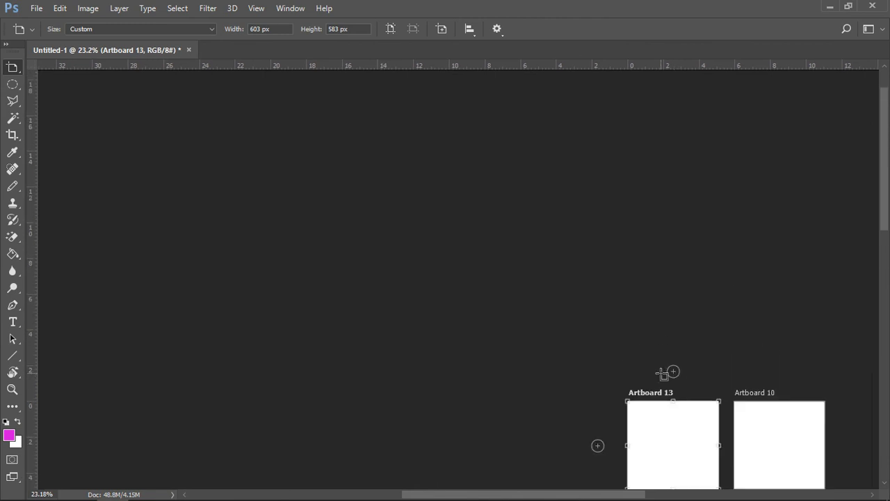
pyautogui.scroll(-5, 664, 373)
# - Add Artboards 14–16 in a column above Artboard 5
pyautogui.click(556, 390)
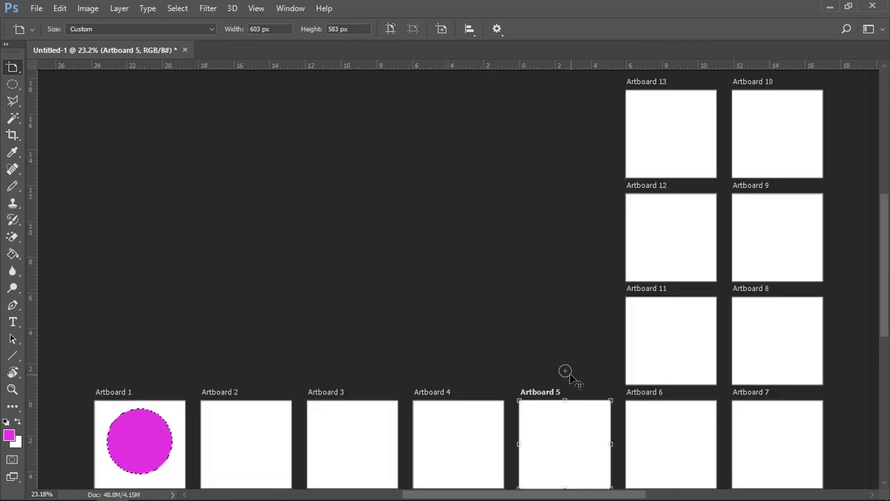
pyautogui.click(565, 370)
pyautogui.click(565, 370)
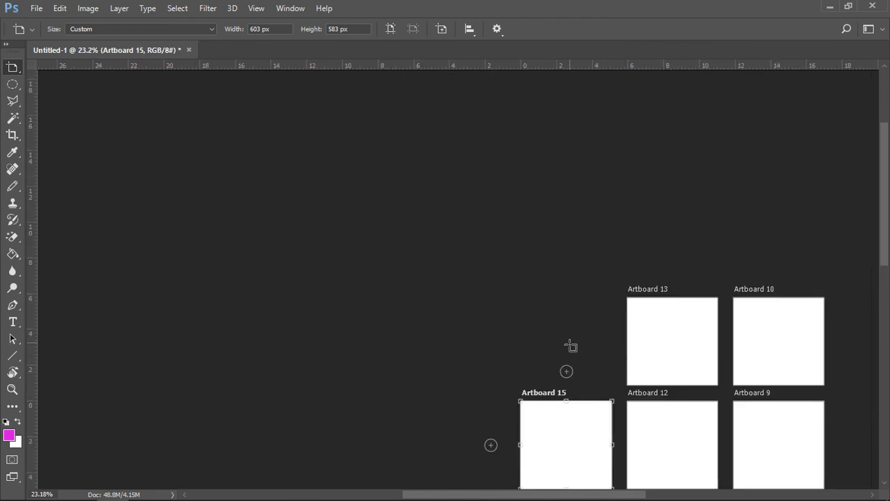
pyautogui.click(566, 370)
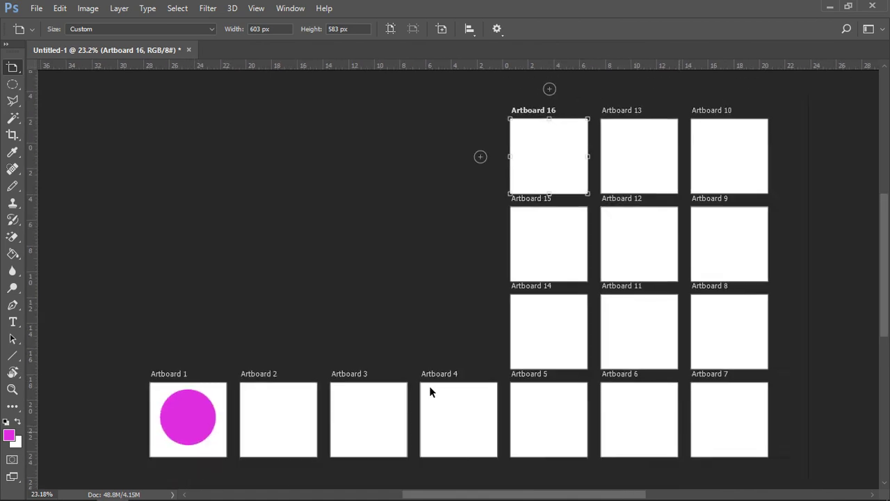
pyautogui.hotkey('ctrl', '-')
# - Add Artboards 17–19 in a column above Artboard 3
pyautogui.click(383, 361)
pyautogui.click(382, 336)
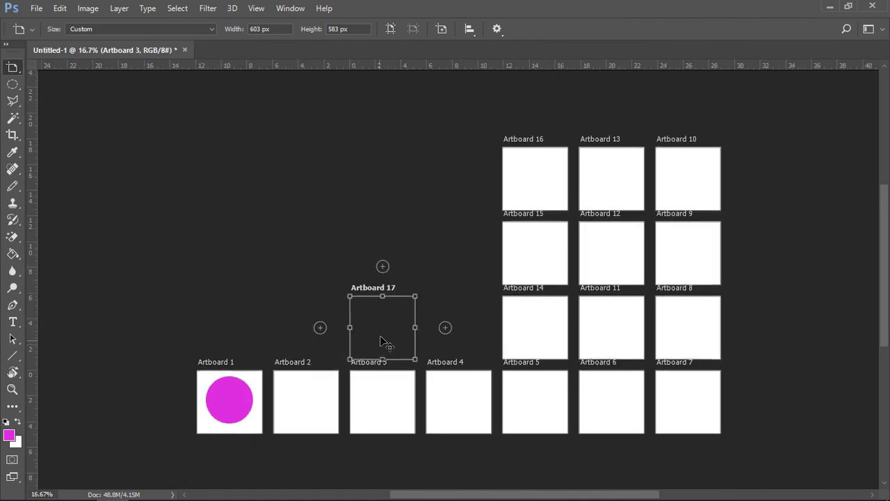
pyautogui.click(383, 338)
pyautogui.click(383, 338)
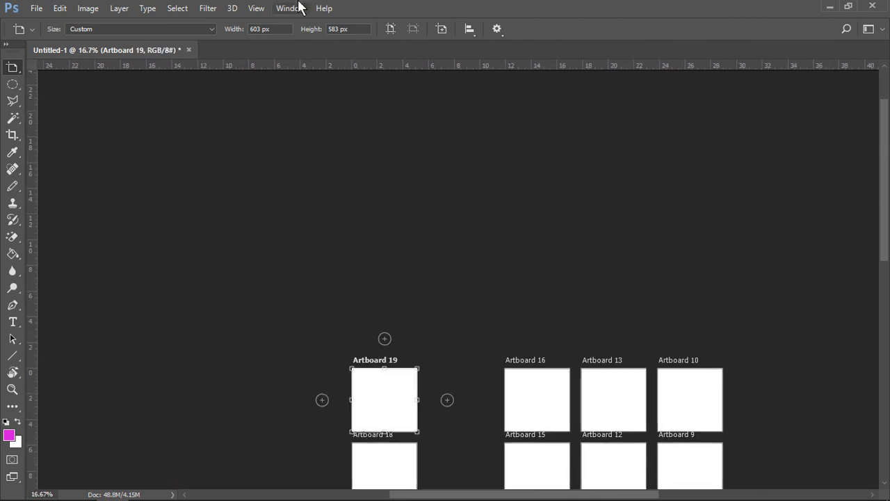
pyautogui.scroll(-1, 195, 379)
pyautogui.scroll(-1, 223, 407)
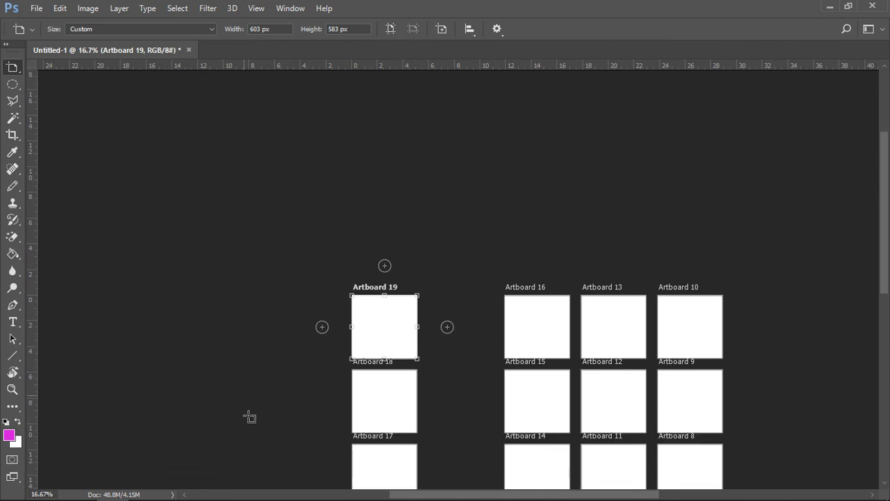
pyautogui.scroll(-2, 248, 427)
pyautogui.scroll(-3, 248, 433)
# - Add Artboards 20–22 in a column above Artboard 1
pyautogui.click(248, 375)
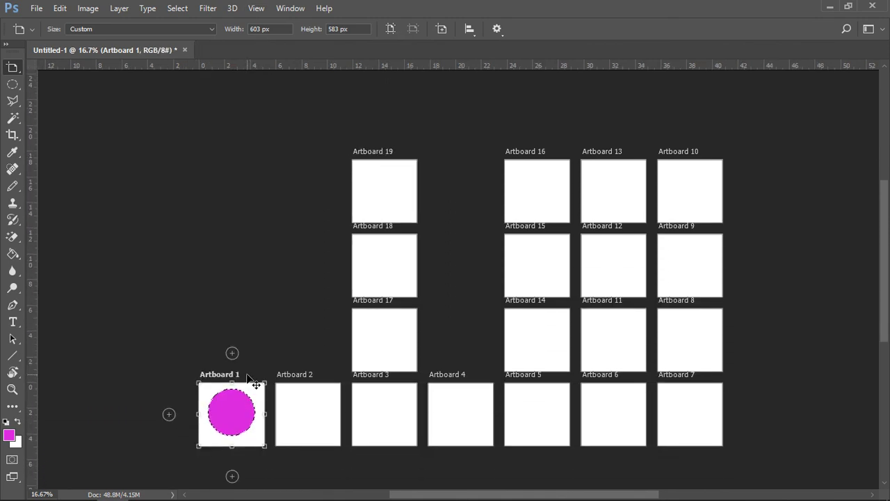
pyautogui.click(232, 352)
pyautogui.click(234, 352)
pyautogui.click(233, 352)
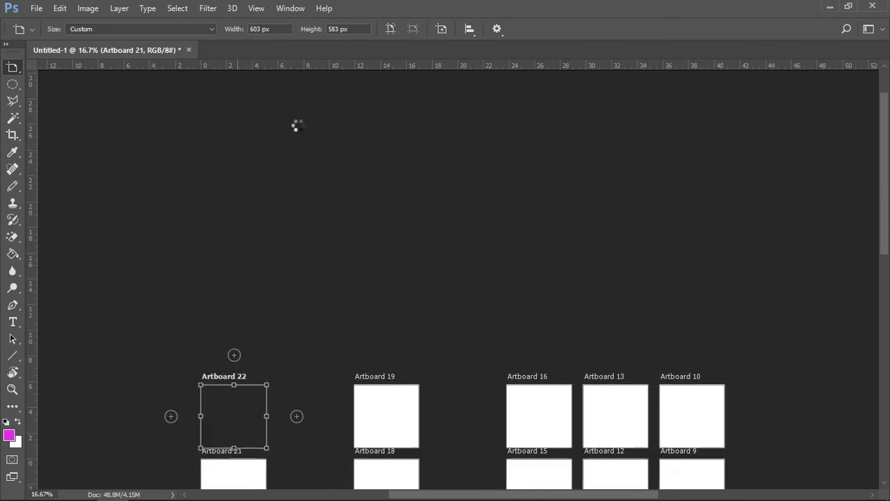
pyautogui.click(290, 8)
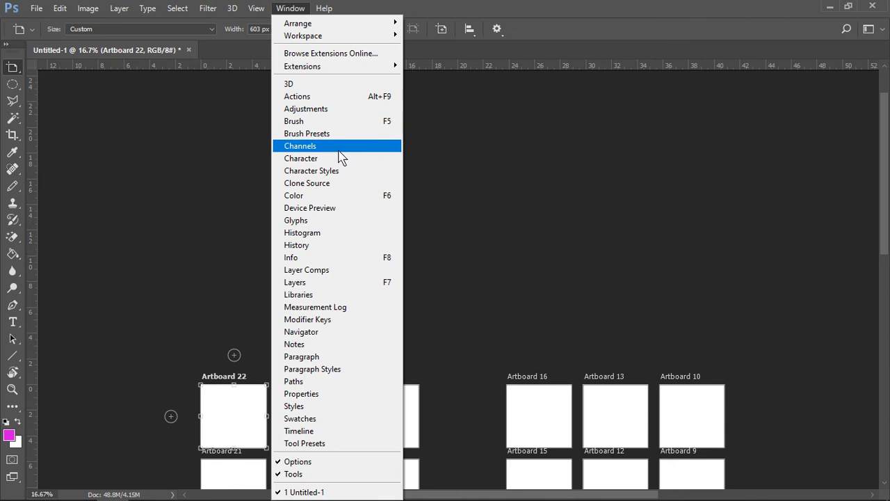
# - Select Artboard 10 through Artboard 1 in the Layers panel and merge them into one layer
pyautogui.click(338, 147)
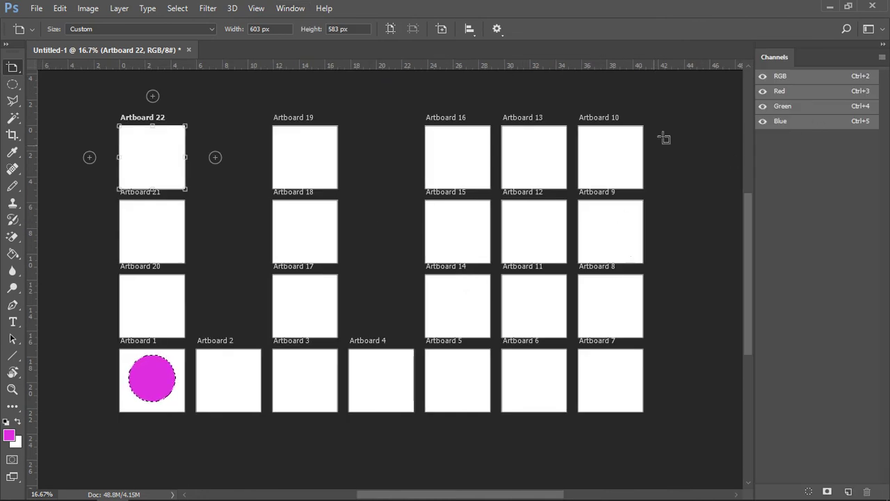
pyautogui.press('F7')
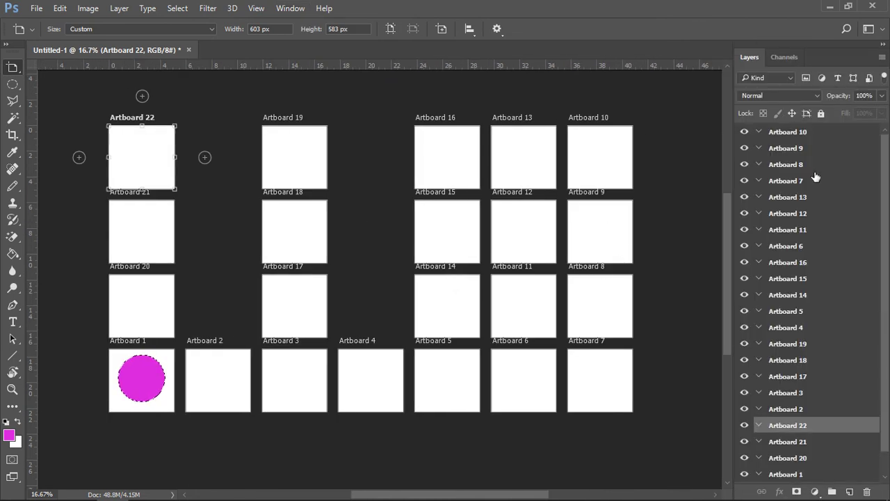
pyautogui.click(827, 132)
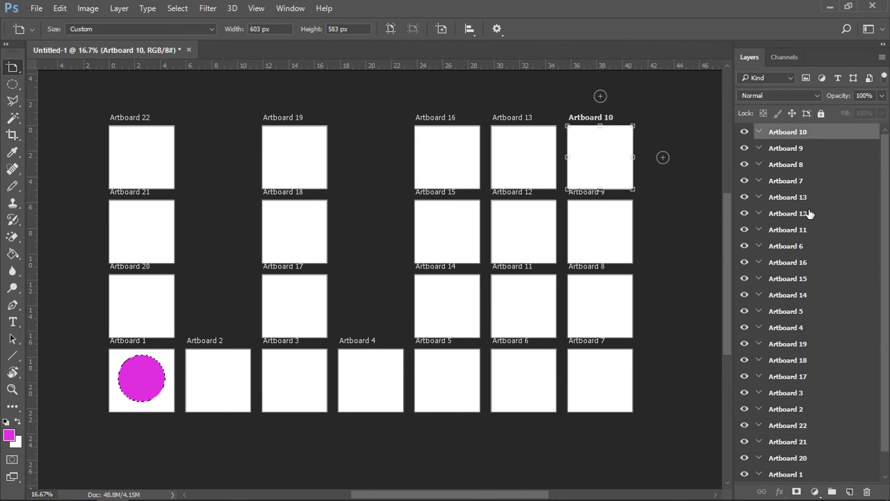
pyautogui.keyDown('shift'); pyautogui.click(785, 450); pyautogui.keyUp('shift')
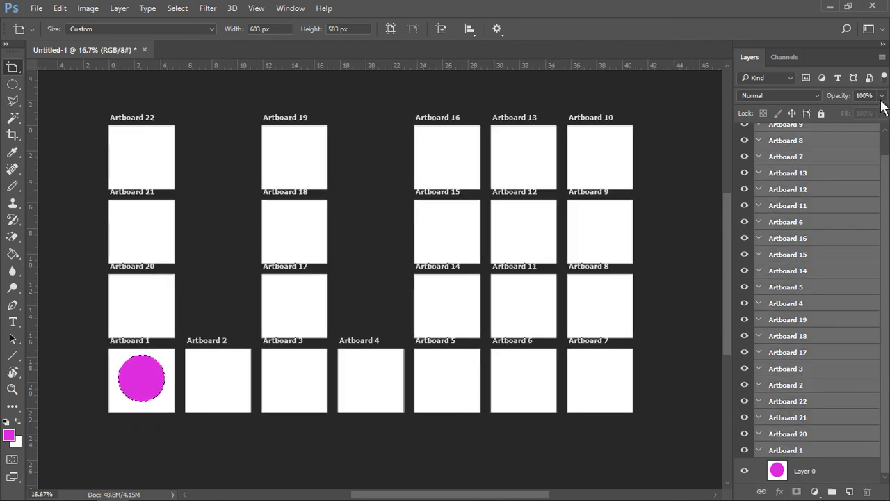
pyautogui.rightClick(836, 154)
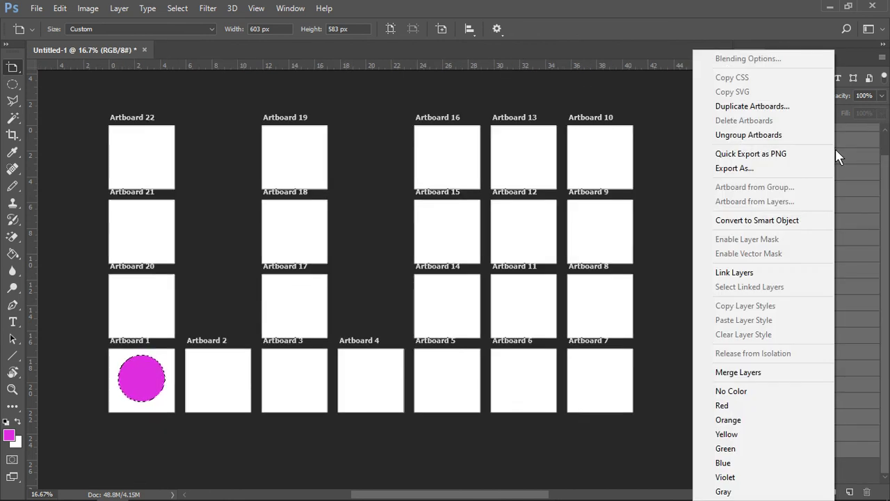
pyautogui.click(764, 376)
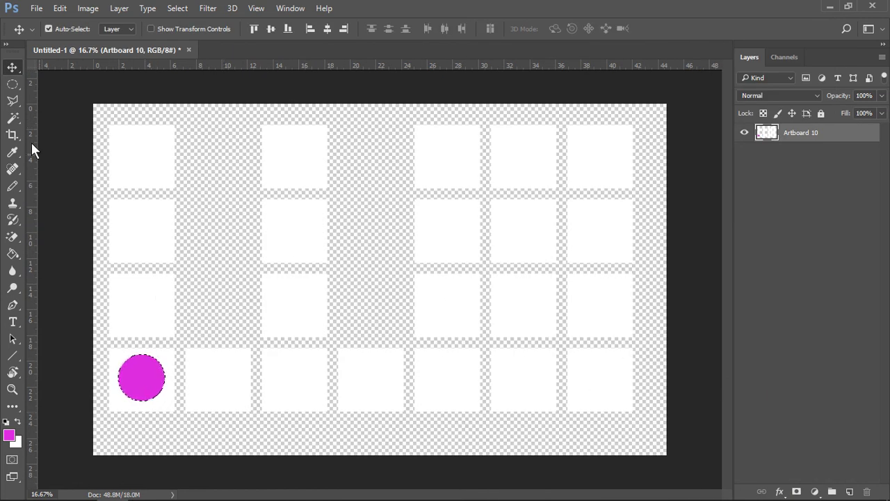
# - With the Move Tool, shift the merged grid slightly within the canvas
pyautogui.rightClick(15, 71)
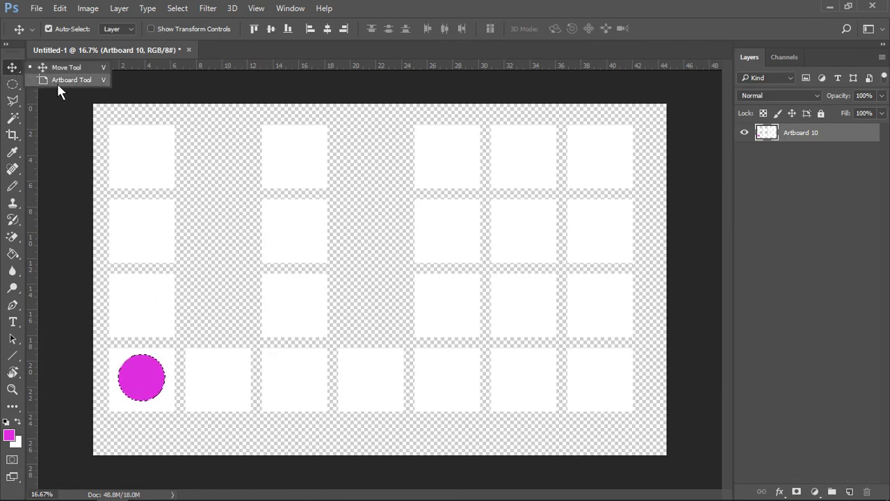
pyautogui.click(228, 207)
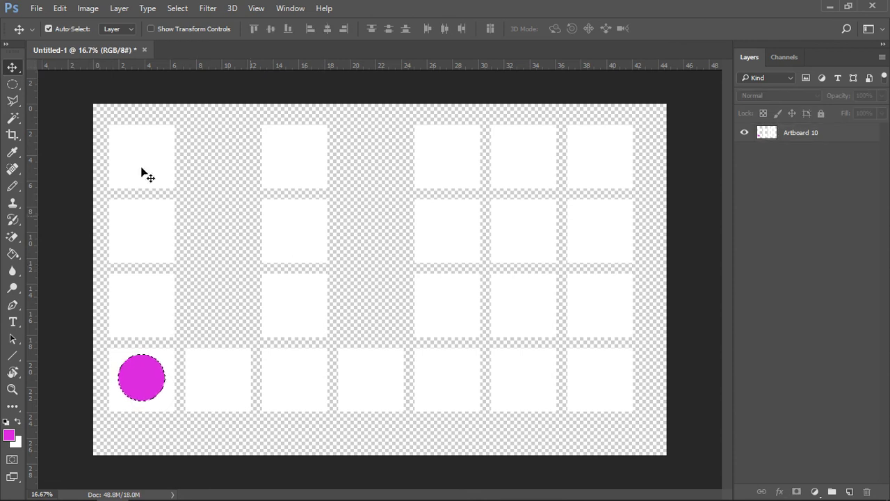
pyautogui.moveTo(304, 238); pyautogui.dragTo(306, 245)
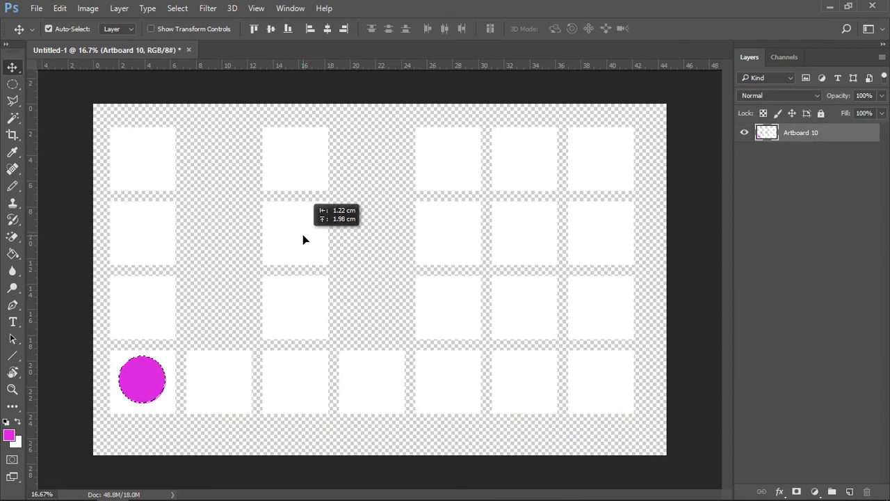
pyautogui.rightClick(13, 67)
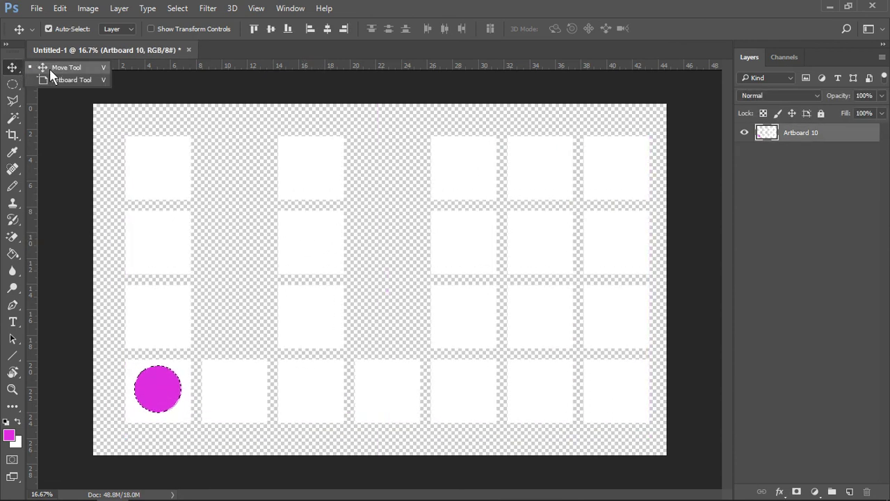
pyautogui.click(49, 69)
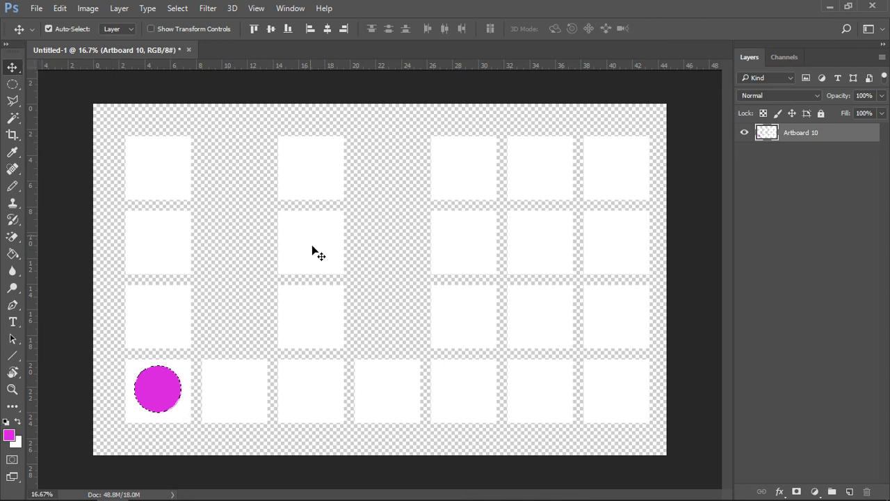
pyautogui.moveTo(312, 250)
pyautogui.mouseDown()
pyautogui.moveTo(268, 246)
pyautogui.moveTo(330, 257)
pyautogui.moveTo(288, 257)
pyautogui.moveTo(306, 248)
pyautogui.moveTo(298, 256)
pyautogui.mouseUp()
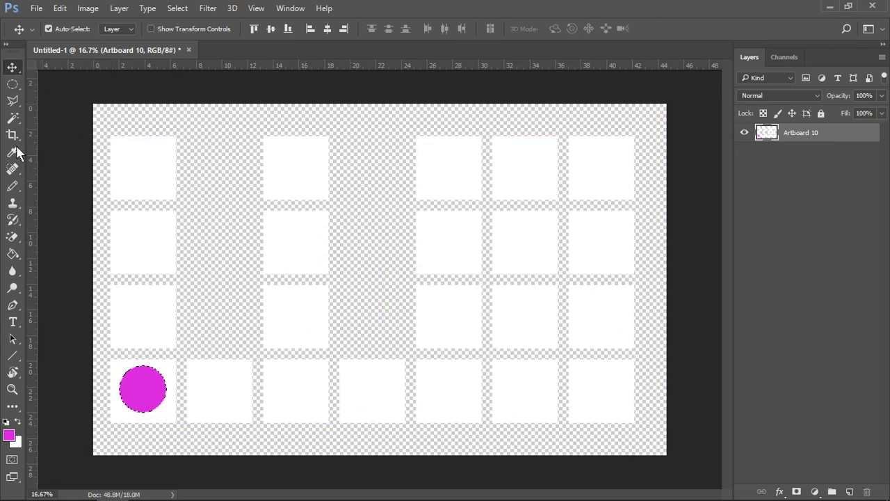
# - Draw a trial artboard, undo it, and nudge the merged grid up again
pyautogui.rightClick(11, 69)
pyautogui.click(56, 79)
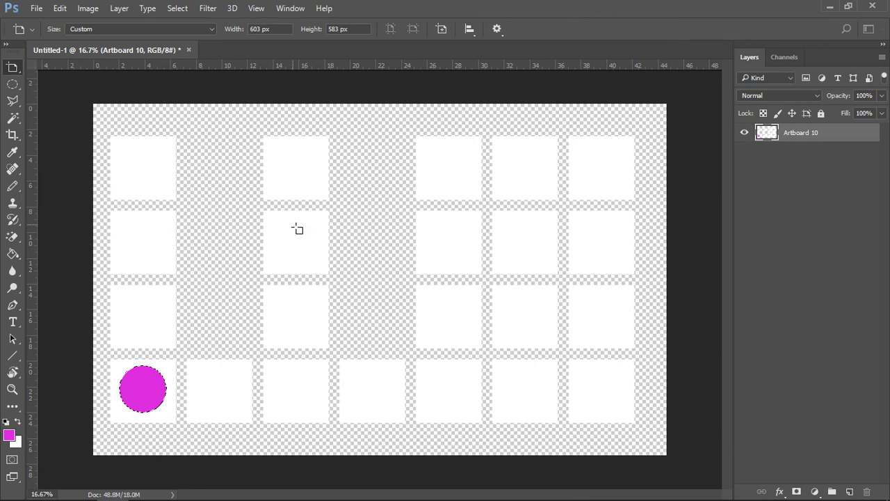
pyautogui.moveTo(294, 227); pyautogui.dragTo(332, 284)
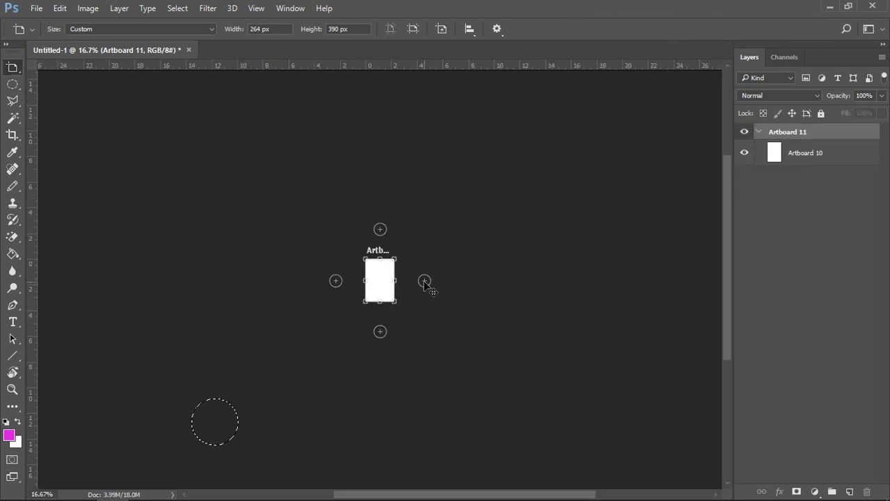
pyautogui.hotkey('ctrl', 'z')
pyautogui.rightClick(12, 67)
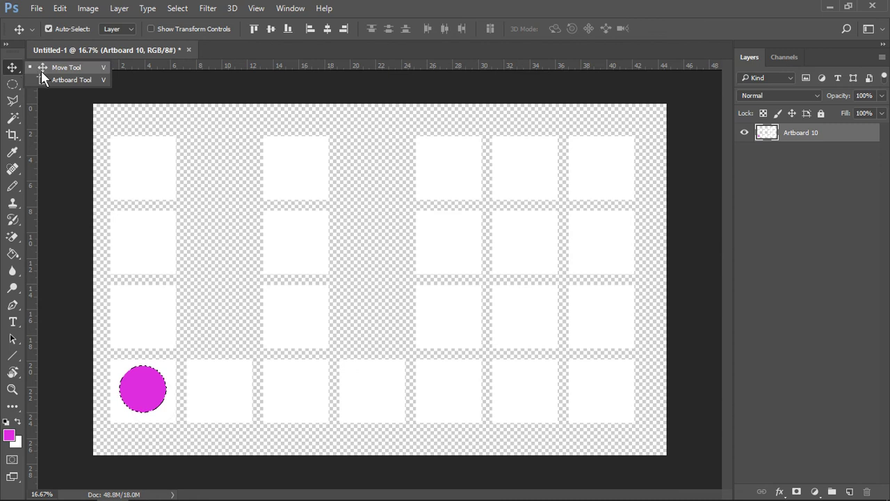
pyautogui.moveTo(302, 254); pyautogui.dragTo(303, 232)
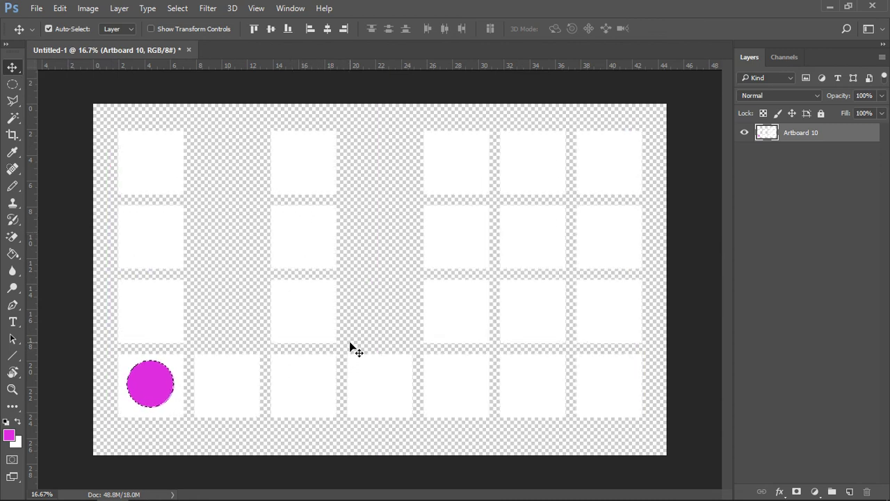
# - Alt-drag a copy of the magenta circle into another grid square; the Start menu ends up open
pyautogui.moveTo(135, 389)
pyautogui.mouseDown()
pyautogui.moveTo(231, 384)
pyautogui.moveTo(315, 314)
pyautogui.moveTo(324, 234)
pyautogui.moveTo(450, 306)
pyautogui.moveTo(465, 304)
pyautogui.moveTo(482, 383)
pyautogui.moveTo(543, 389)
pyautogui.moveTo(605, 304)
pyautogui.moveTo(534, 209)
pyautogui.moveTo(538, 163)
pyautogui.moveTo(150, 158)
pyautogui.mouseUp()
pyautogui.press('super')
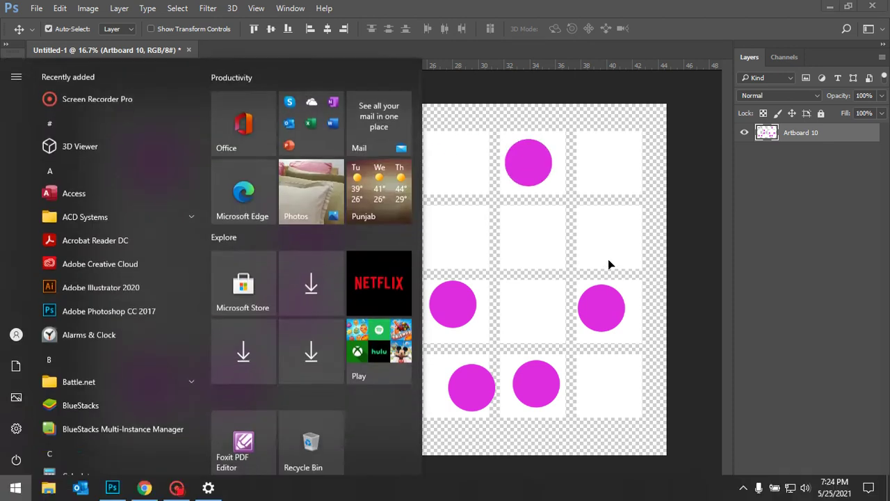
pyautogui.press('Escape')
pyautogui.press('super')
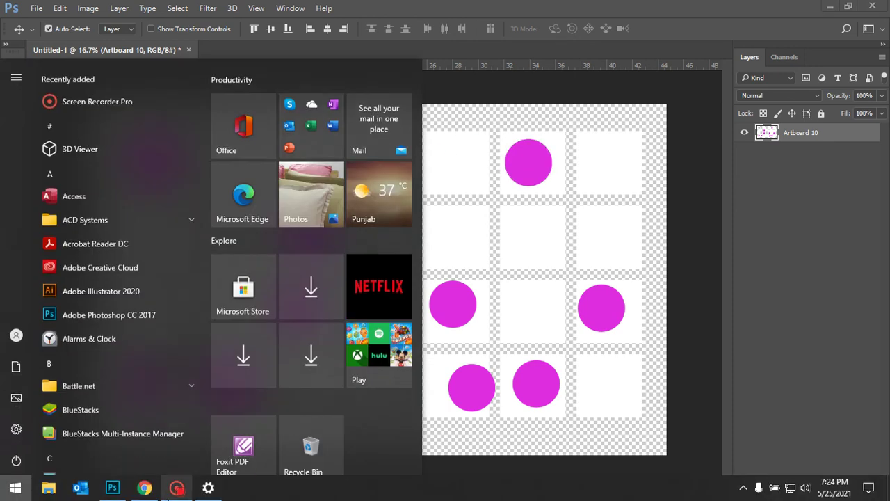